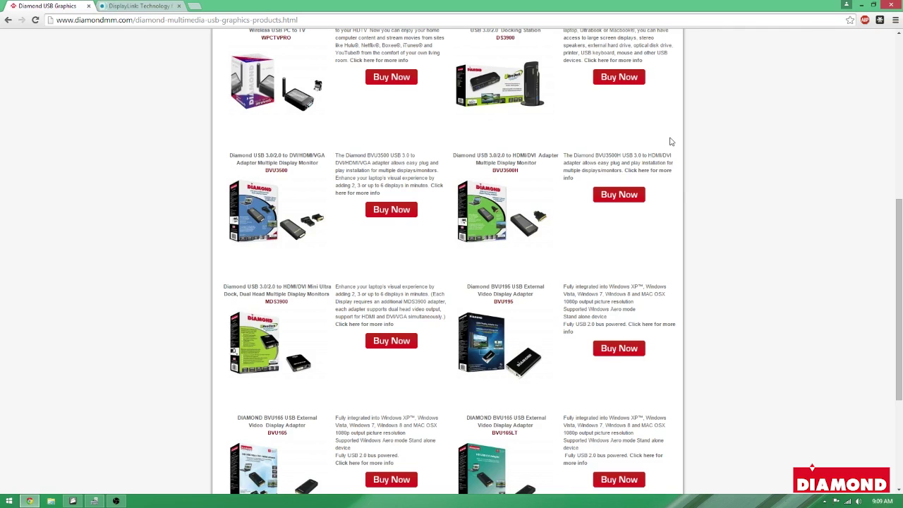
- Switch to the DisplayLink tab and go to its Download Drivers/Support page
{"action": "left_click", "coordinate": [145, 7]}
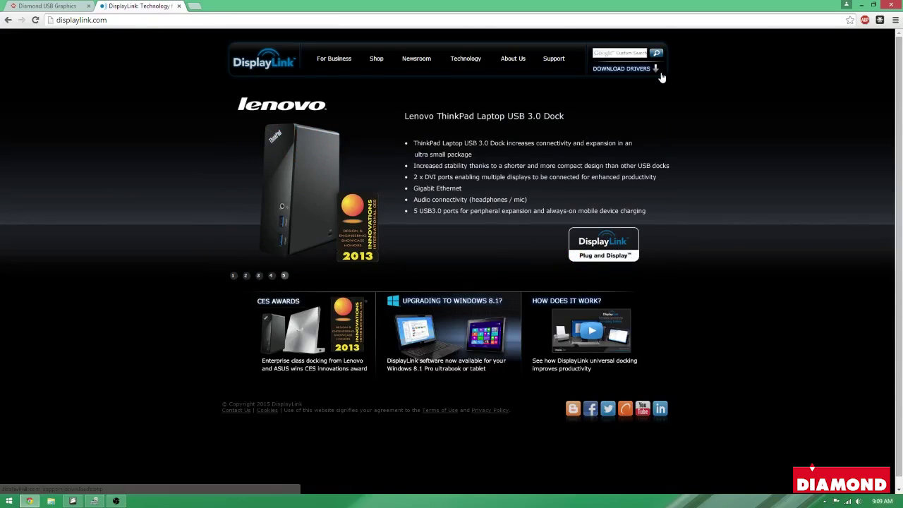
{"action": "left_click", "coordinate": [554, 59]}
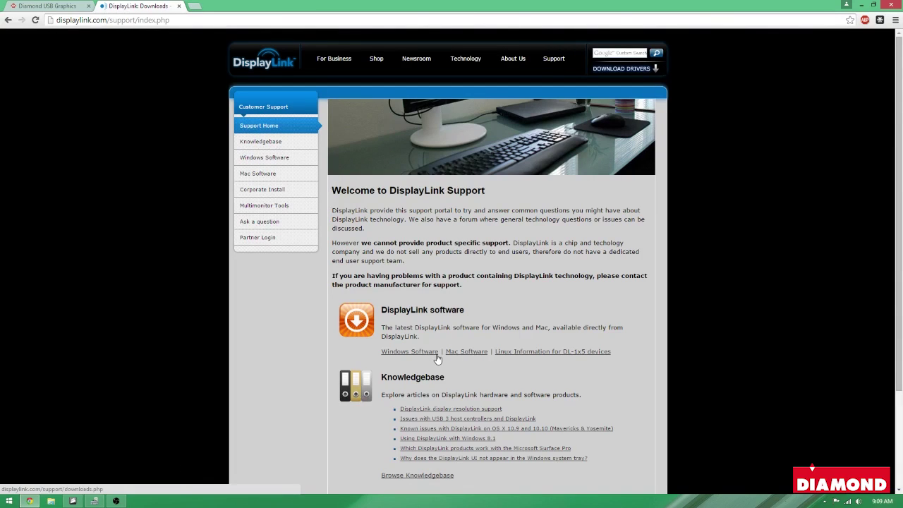
- Pick the DisplayLink USB Graphics Software for Windows 7.7 M3 driver under Windows Software and agree to its license
{"action": "left_click", "coordinate": [436, 357]}
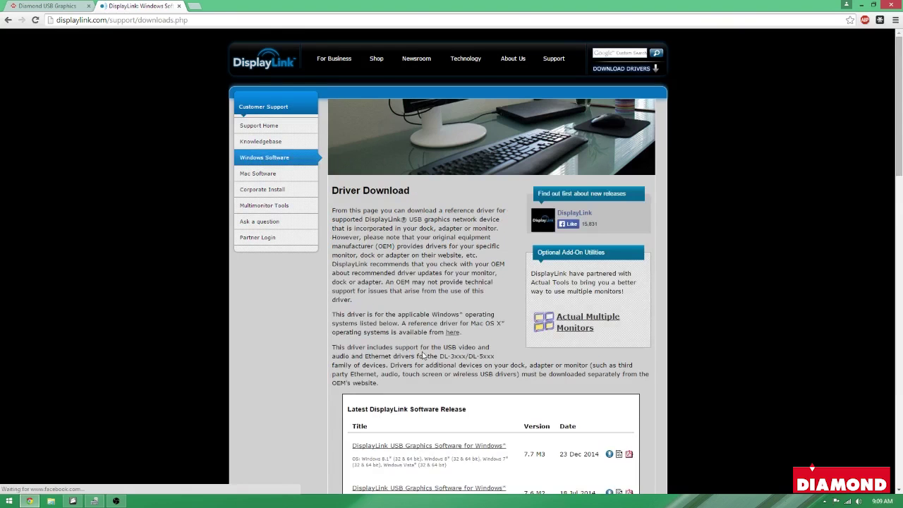
{"action": "scroll", "coordinate": [423, 355], "scroll_direction": "down", "scroll_amount": 2}
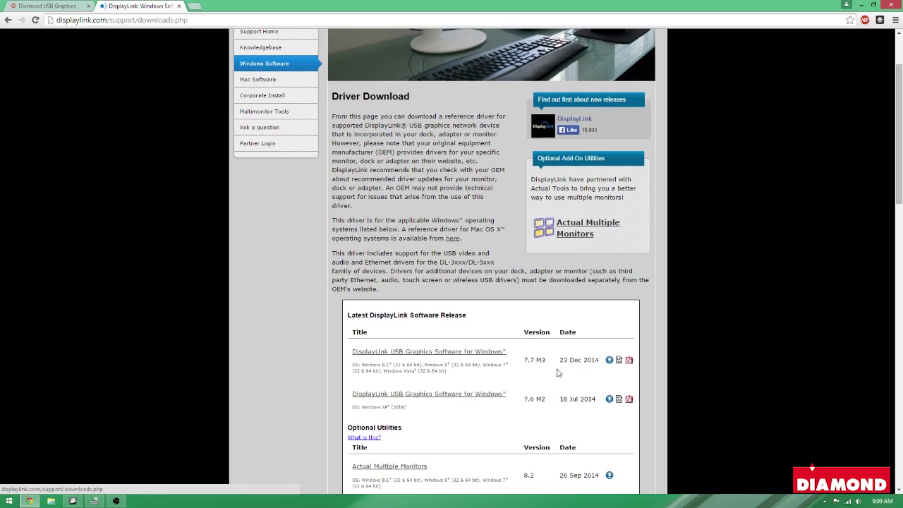
{"action": "left_click", "coordinate": [440, 352]}
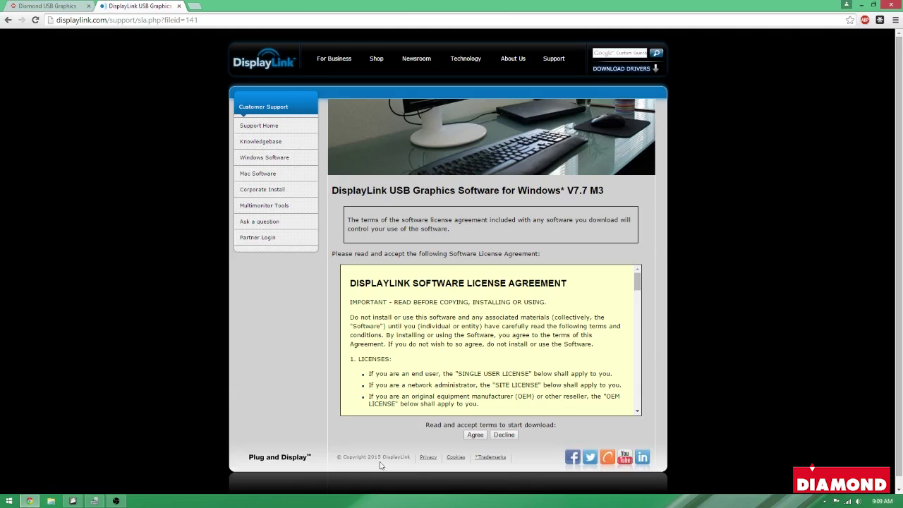
{"action": "left_click", "coordinate": [476, 435]}
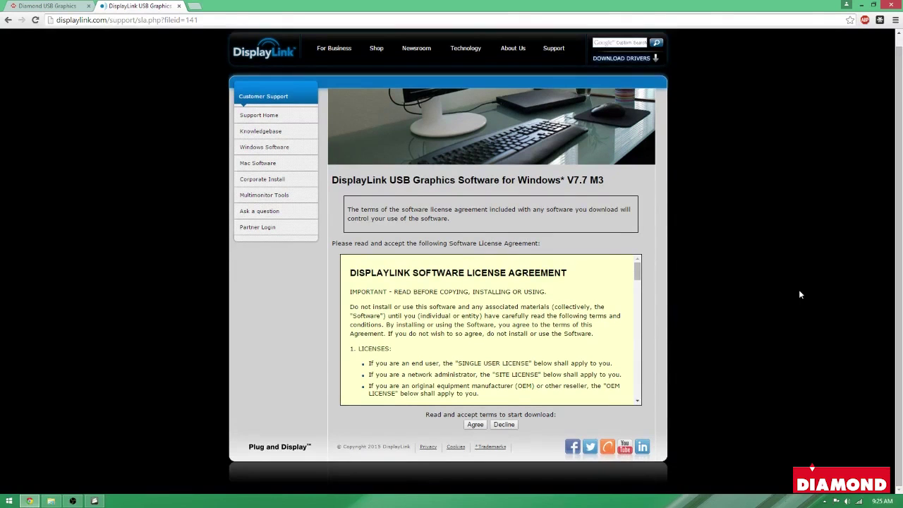
- Open the Chrome menu, then bring up the Screen Resolution window from the taskbar
{"action": "left_click", "coordinate": [895, 20]}
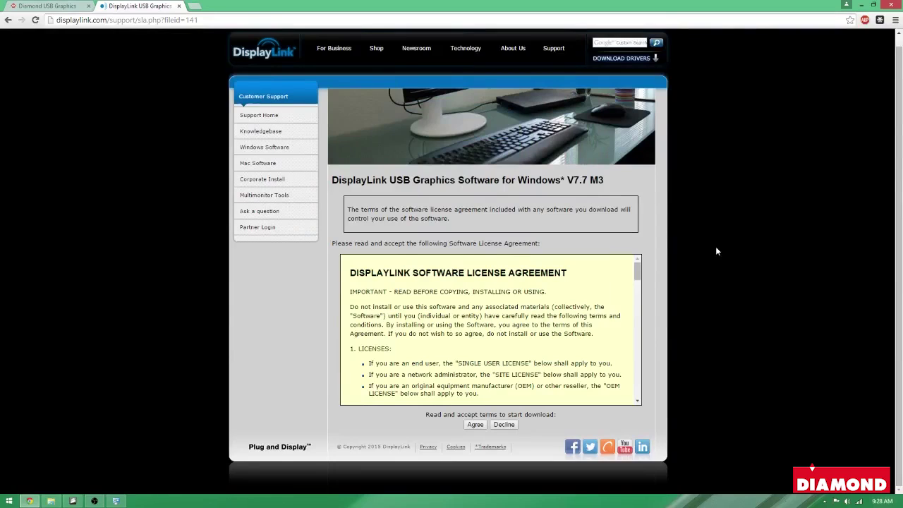
{"action": "left_click", "coordinate": [117, 501]}
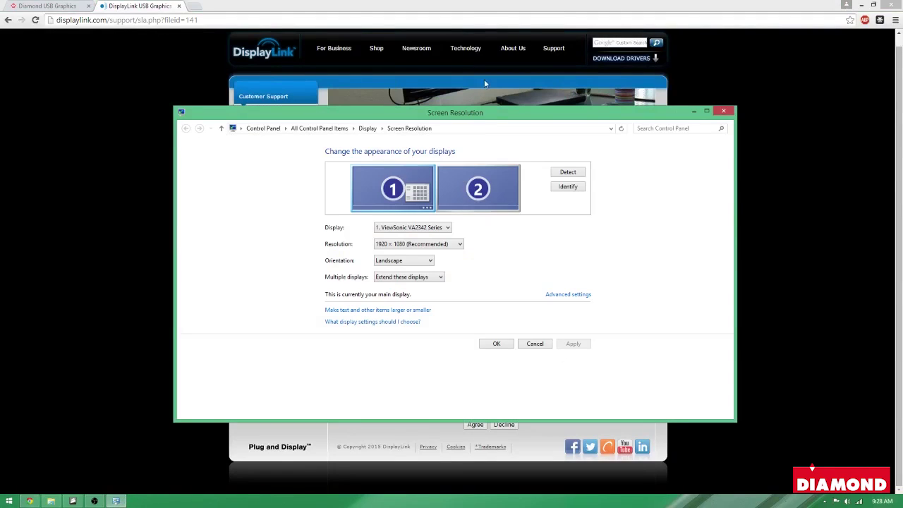
- Check displays 2 and 1 and keep display 1 at 1920 × 1080 resolution
{"action": "left_click", "coordinate": [494, 203]}
{"action": "left_click", "coordinate": [420, 202]}
{"action": "left_click", "coordinate": [454, 205]}
{"action": "left_click", "coordinate": [418, 202]}
{"action": "left_click", "coordinate": [442, 245]}
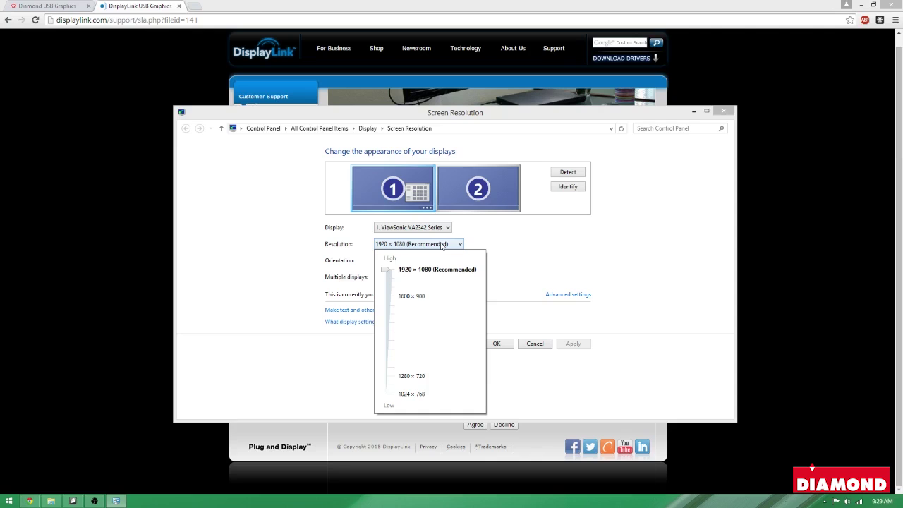
{"action": "left_click", "coordinate": [504, 248]}
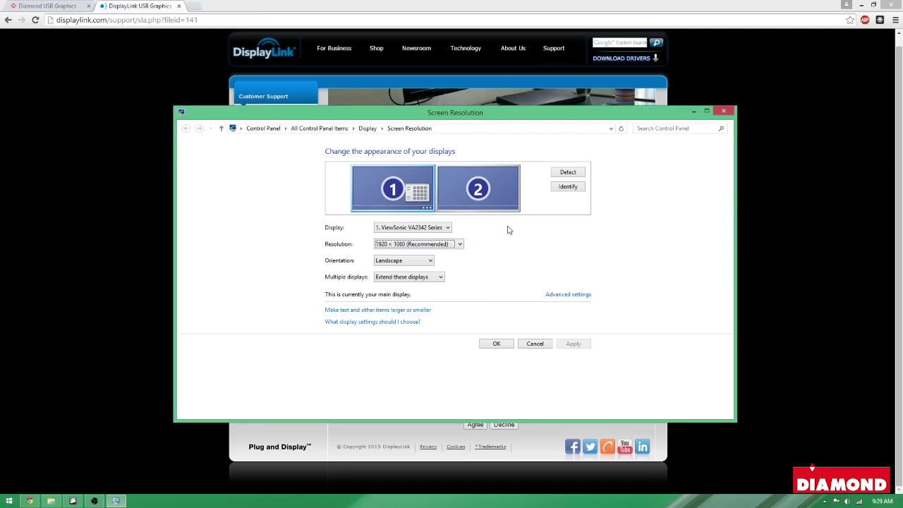
{"action": "left_click", "coordinate": [437, 278]}
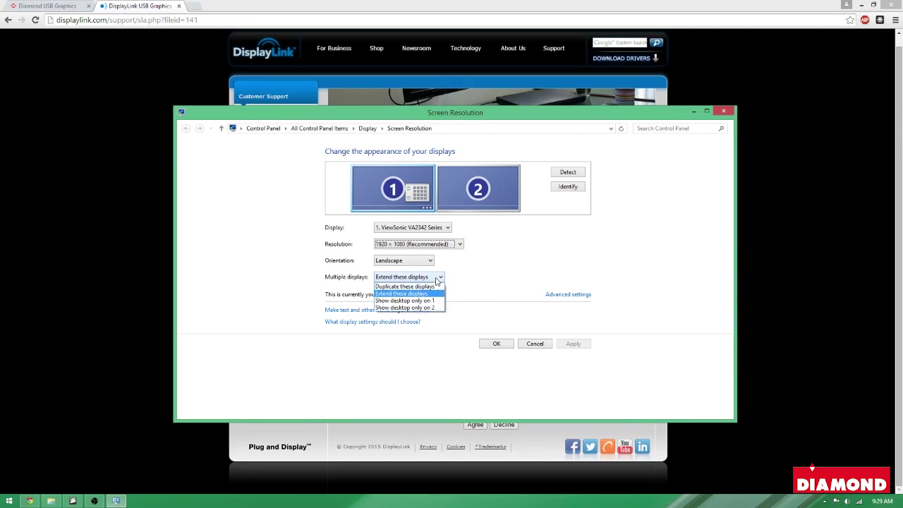
{"action": "key", "text": "Up"}
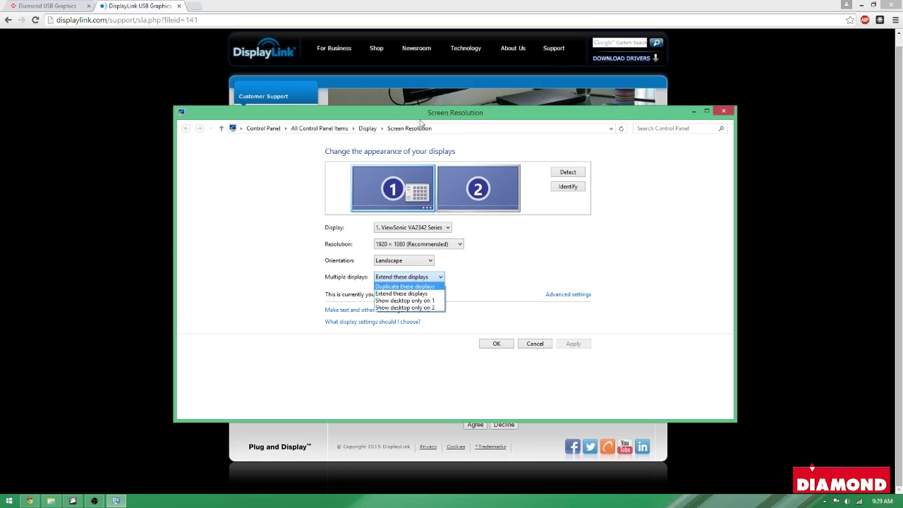
{"action": "left_click", "coordinate": [550, 261]}
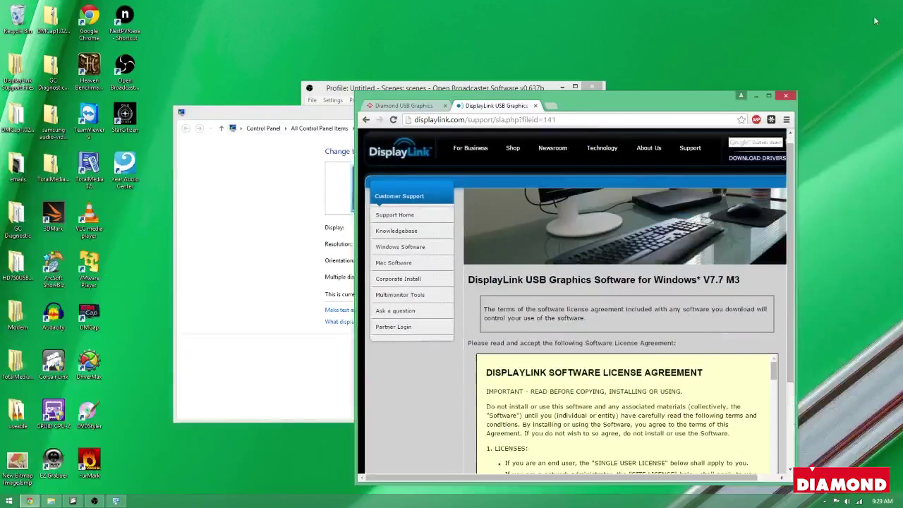
- Maximize the Chrome window and confirm the Screen Resolution settings with OK
{"action": "right_click", "coordinate": [845, 98]}
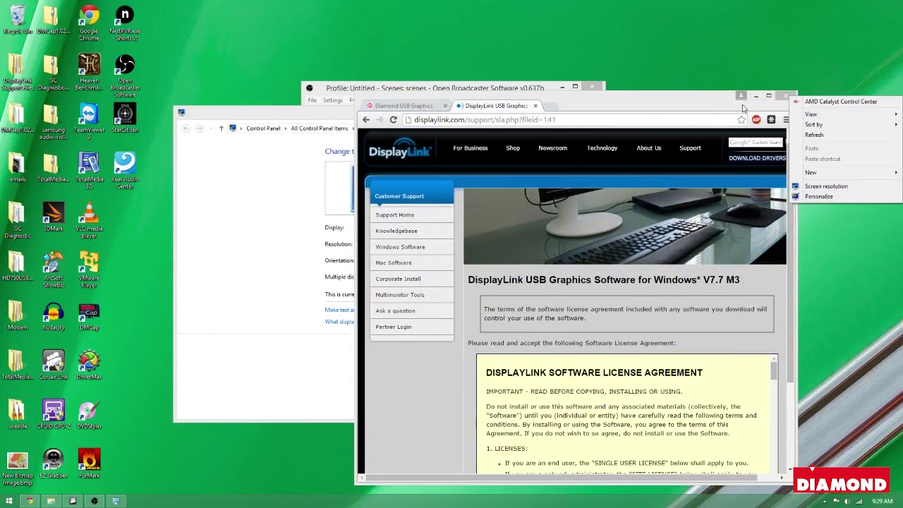
{"action": "double_click", "coordinate": [705, 93]}
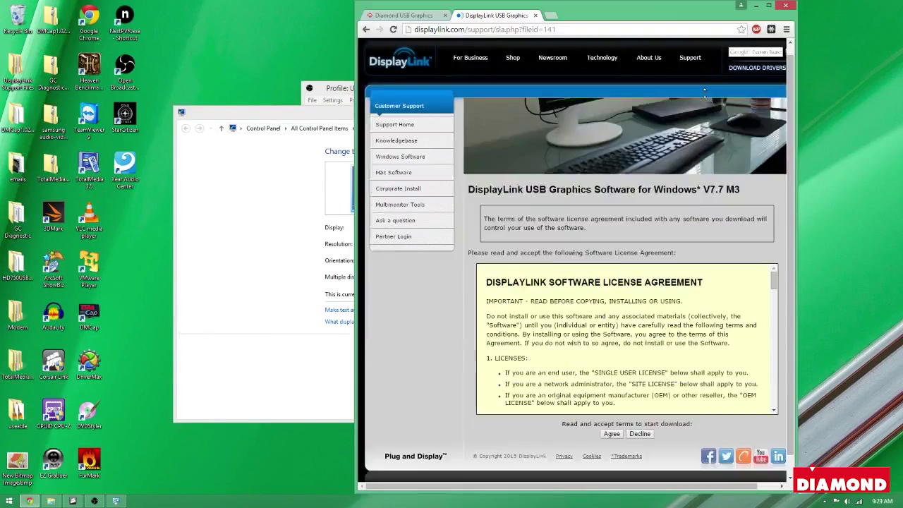
{"action": "left_click", "coordinate": [773, 6]}
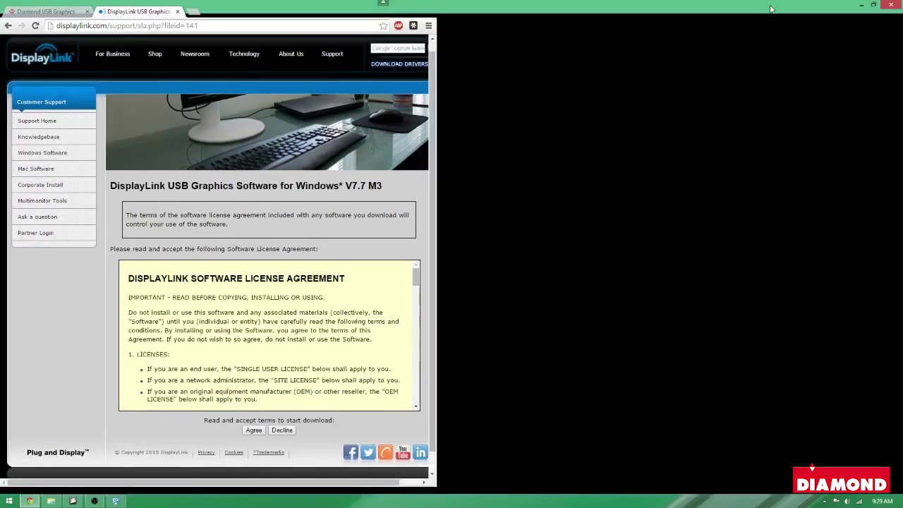
{"action": "left_click", "coordinate": [117, 501]}
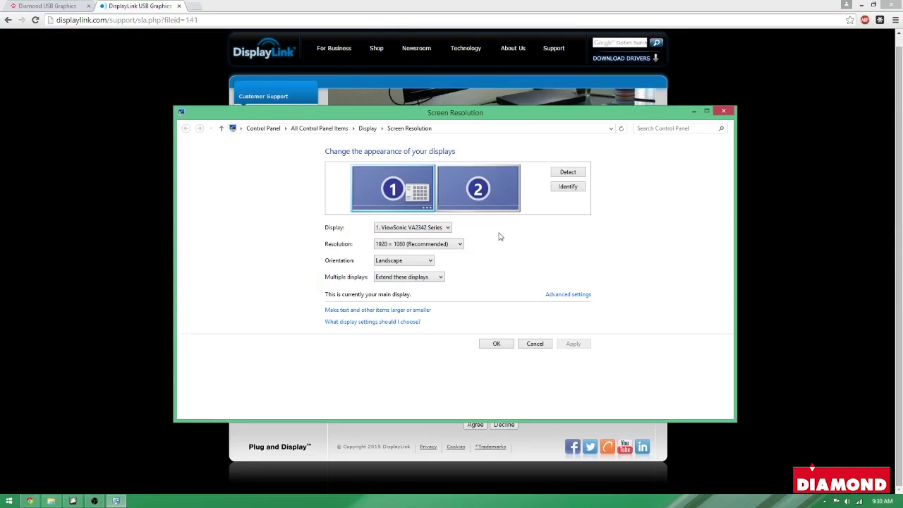
{"action": "left_click", "coordinate": [497, 344]}
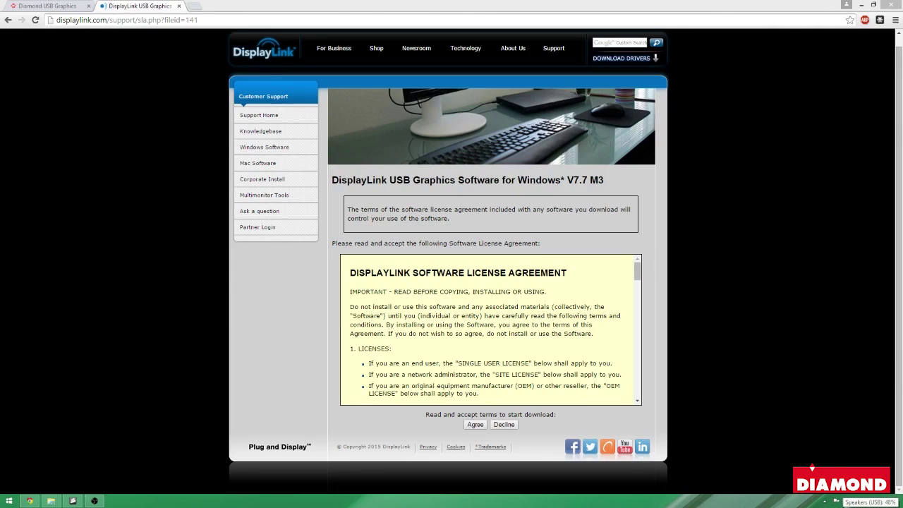
- Review the playback devices, including Realtek Digital Output (Optical), in the Sound window, then close it
{"action": "right_click", "coordinate": [838, 502]}
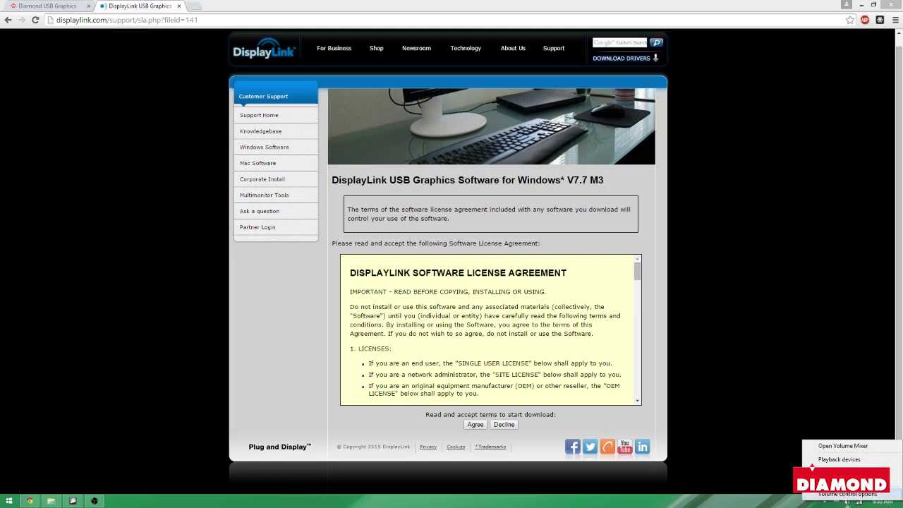
{"action": "left_click", "coordinate": [854, 459]}
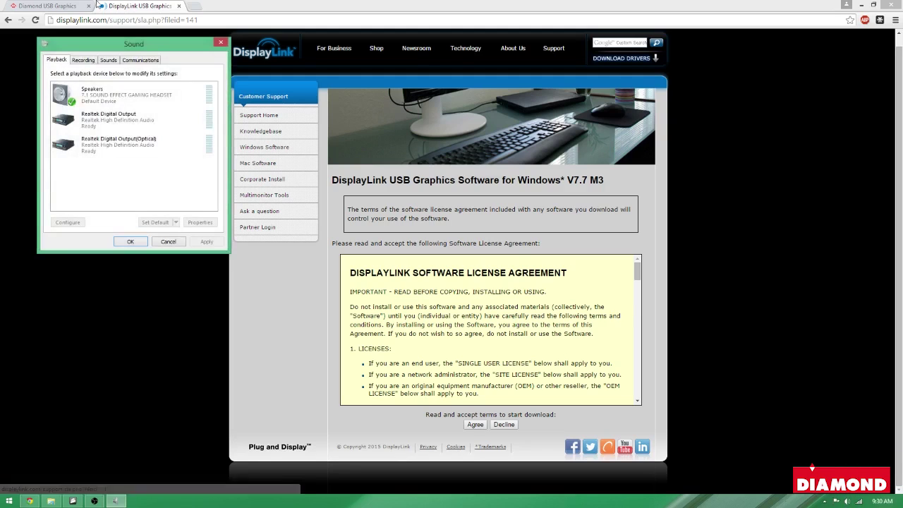
{"action": "left_click_drag", "start_coordinate": [140, 46], "coordinate": [592, 113]}
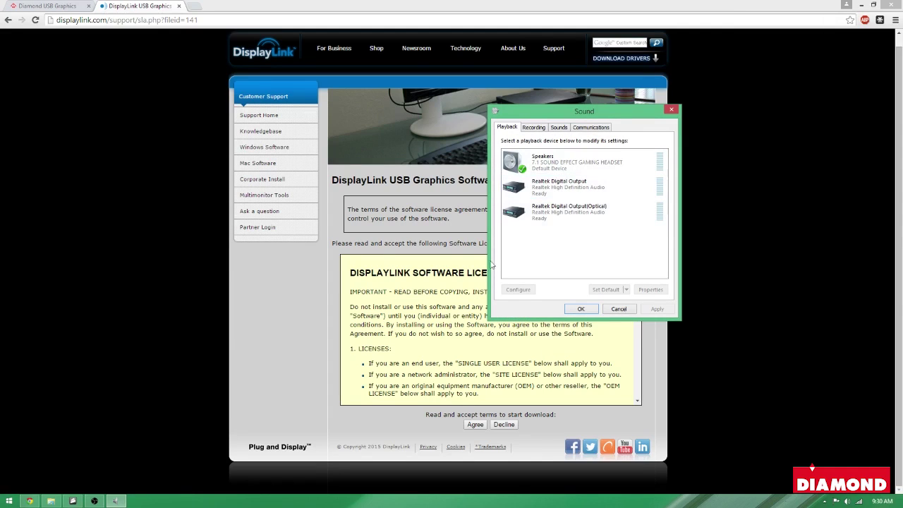
{"action": "left_click", "coordinate": [569, 216]}
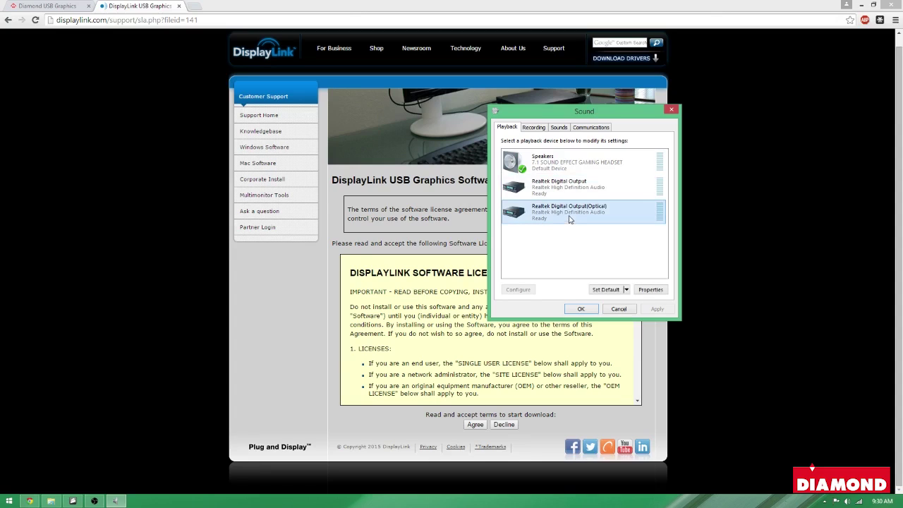
{"action": "left_click", "coordinate": [601, 258]}
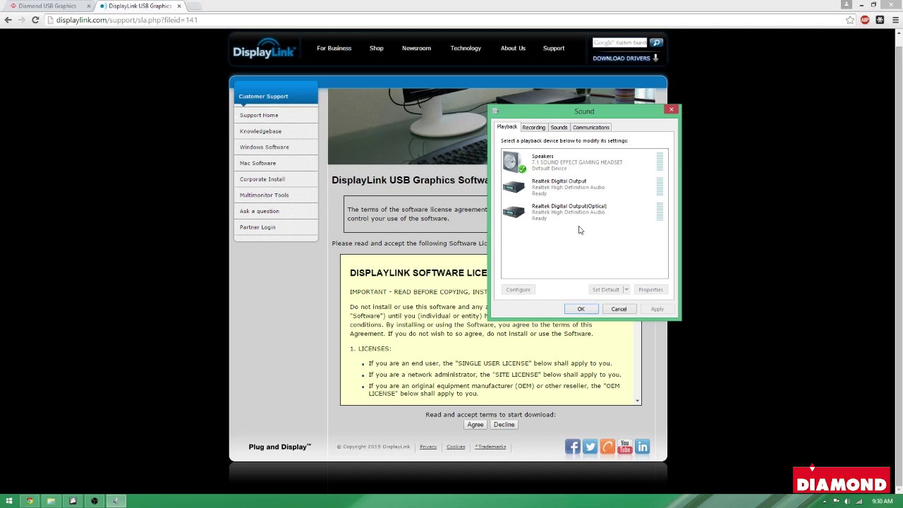
{"action": "left_click", "coordinate": [671, 109]}
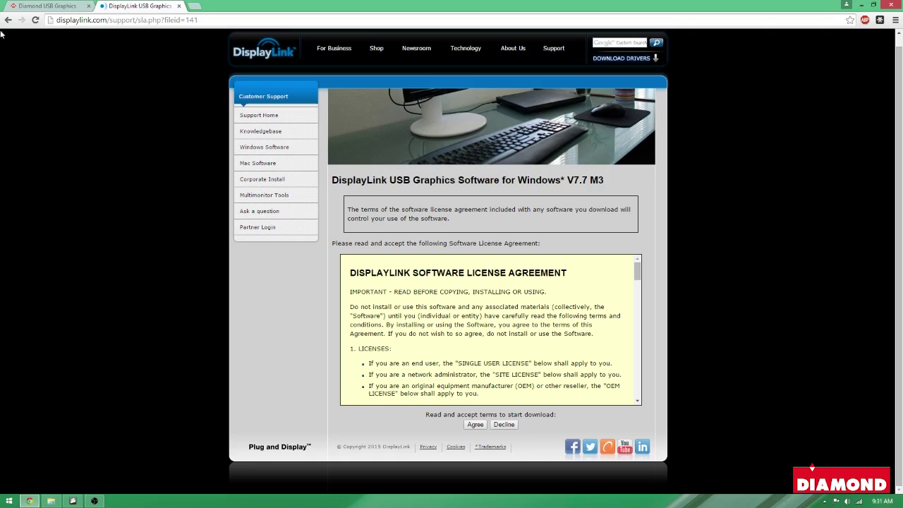
- Switch to the Diamond USB Graphics products tab
{"action": "left_click", "coordinate": [83, 12]}
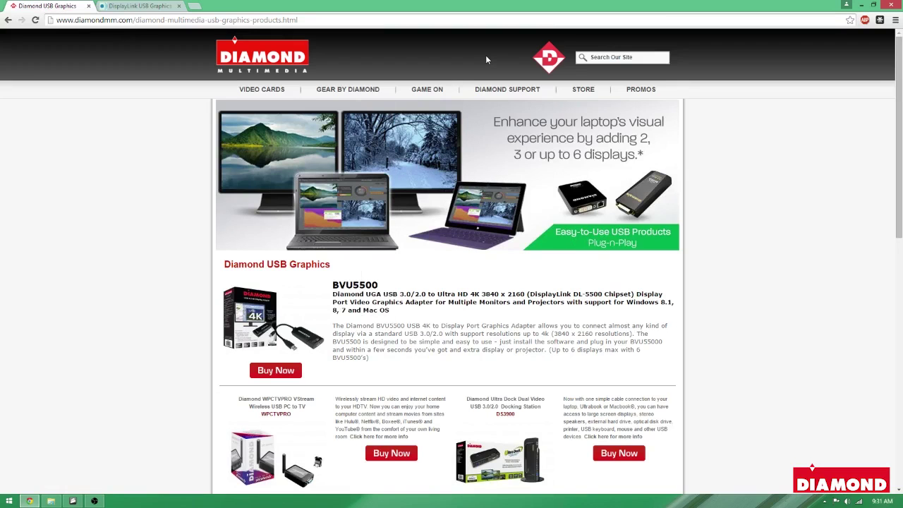
- Visit Diamond's Contact support center and Knowledgebase pages, going back to the USB Graphics products page after each
{"action": "mouse_move", "coordinate": [498, 90]}
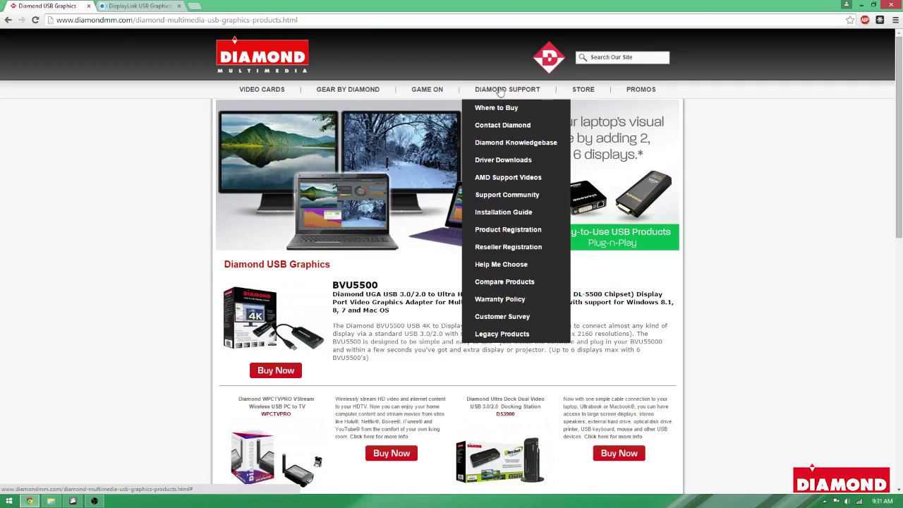
{"action": "left_click", "coordinate": [510, 126]}
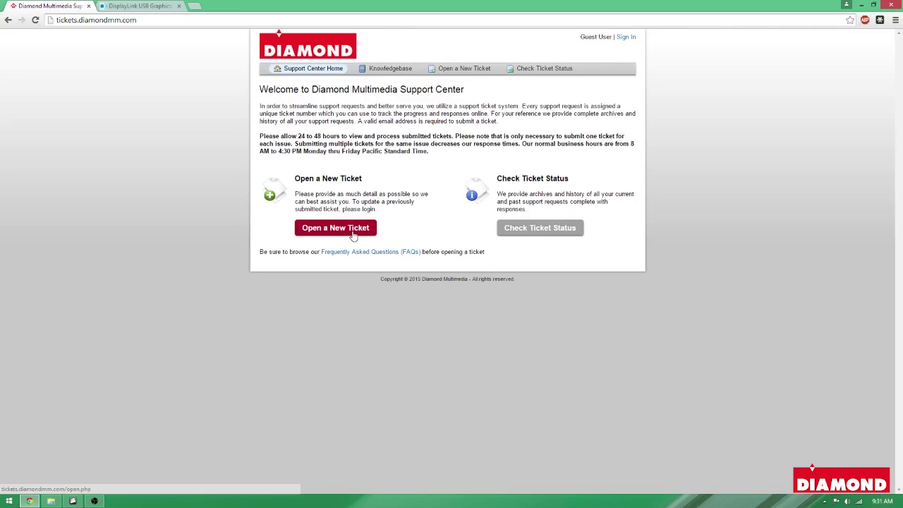
{"action": "left_click", "coordinate": [9, 20]}
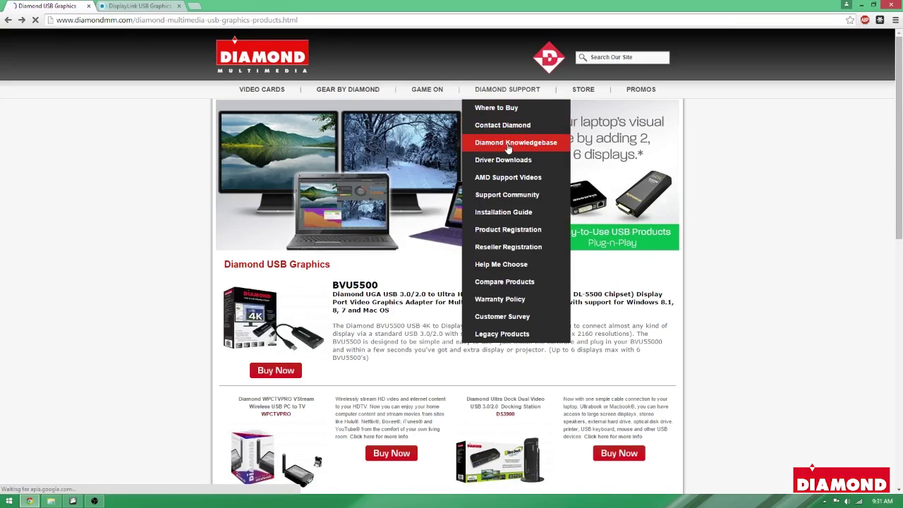
{"action": "left_click", "coordinate": [508, 145]}
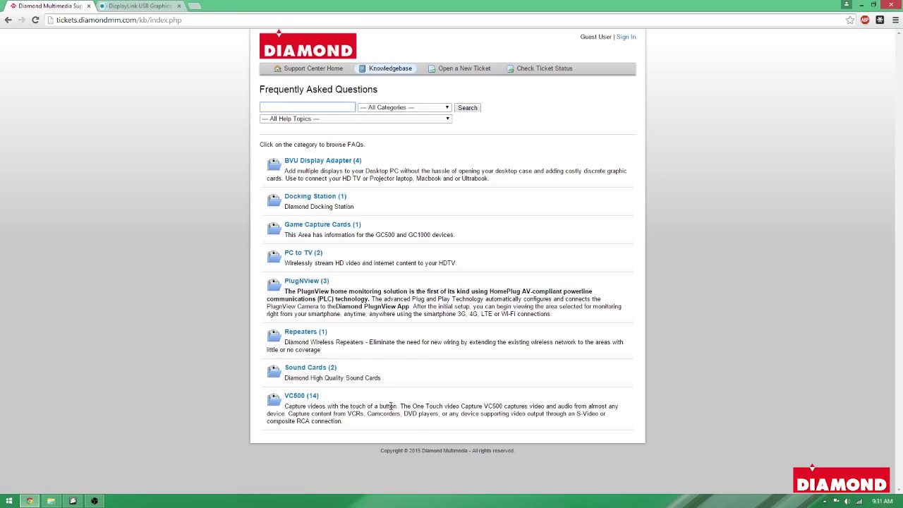
{"action": "left_click", "coordinate": [7, 21]}
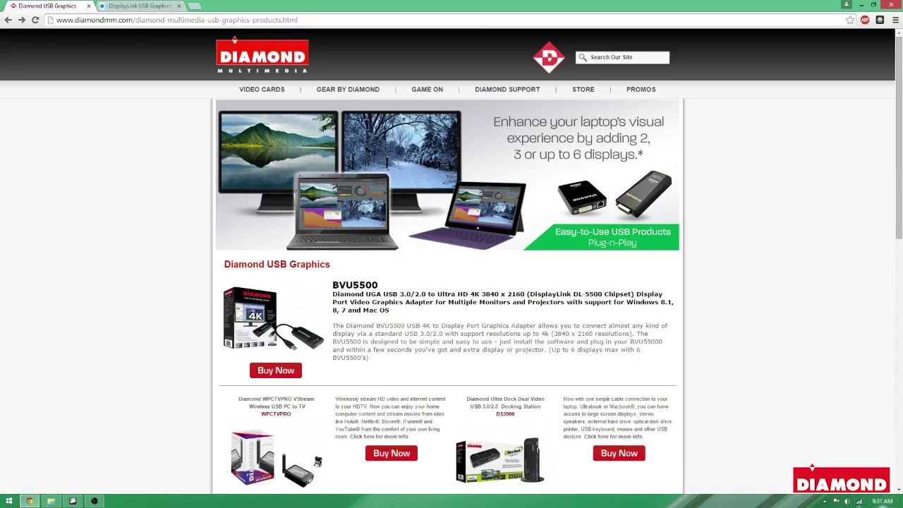